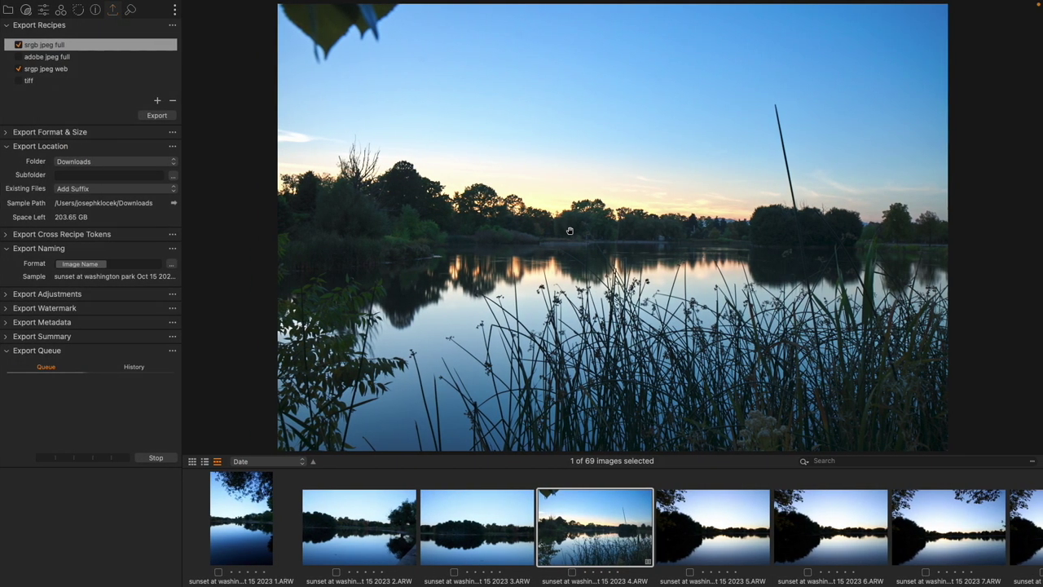
Drag the Export Location tool out of the left sidebar so it floats over the photo
drag(100, 148, 547, 132)
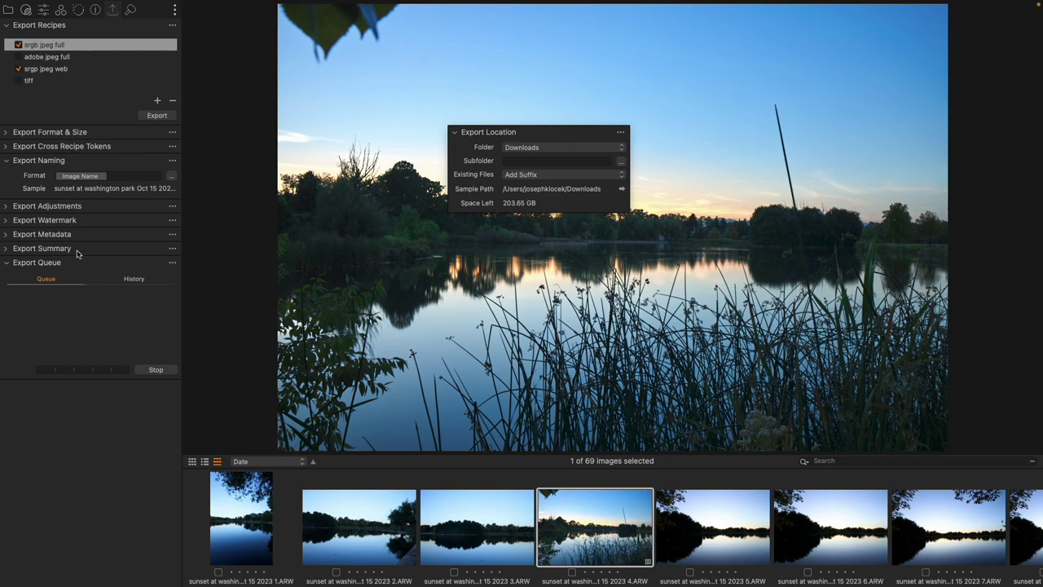
Re-dock Export Recipes at the top of the panel, then collapse it and Export Format & Size
drag(57, 31, 331, 61)
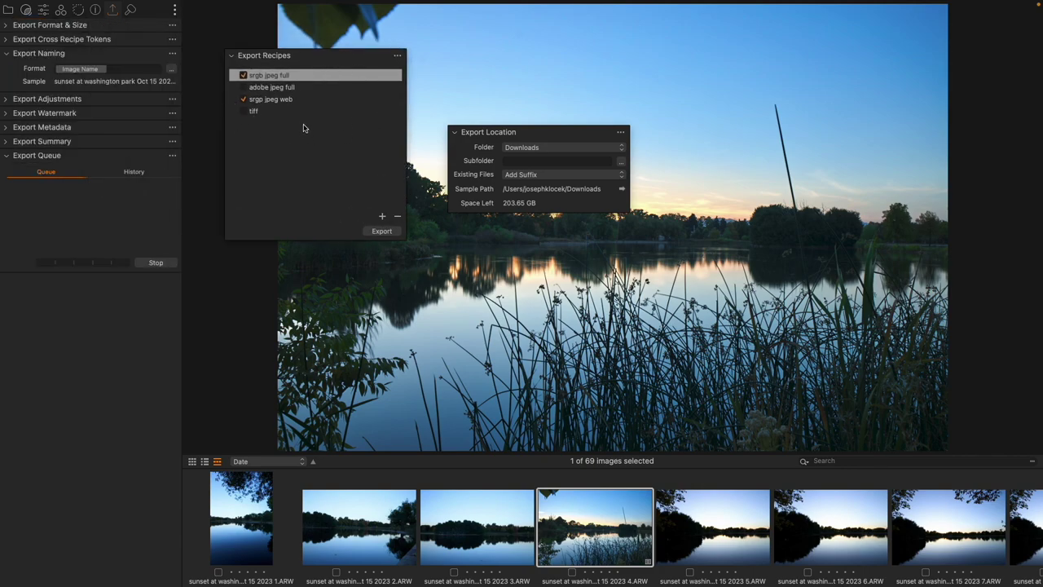
drag(317, 63, 122, 33)
click(115, 136)
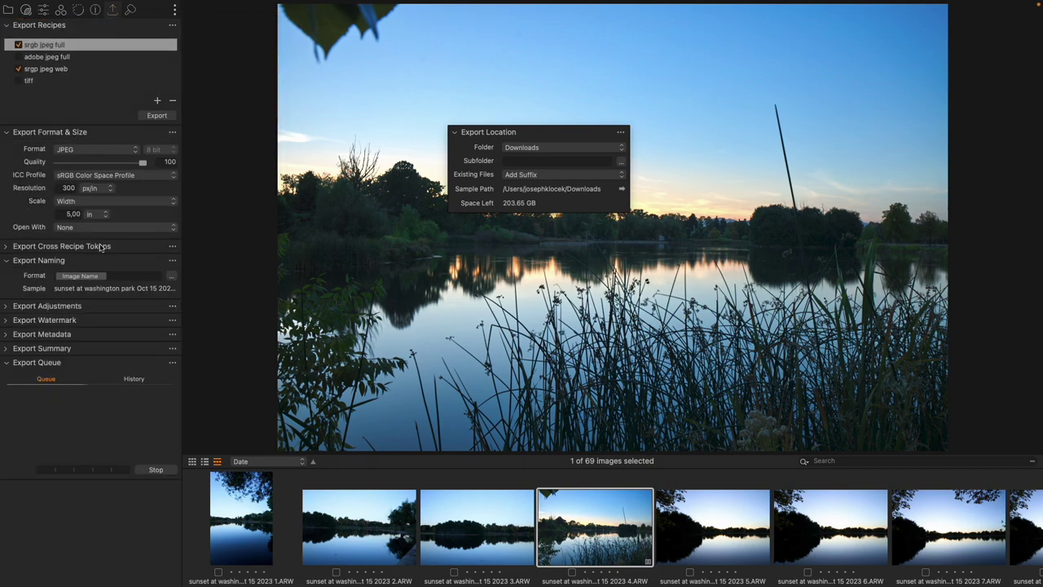
click(114, 135)
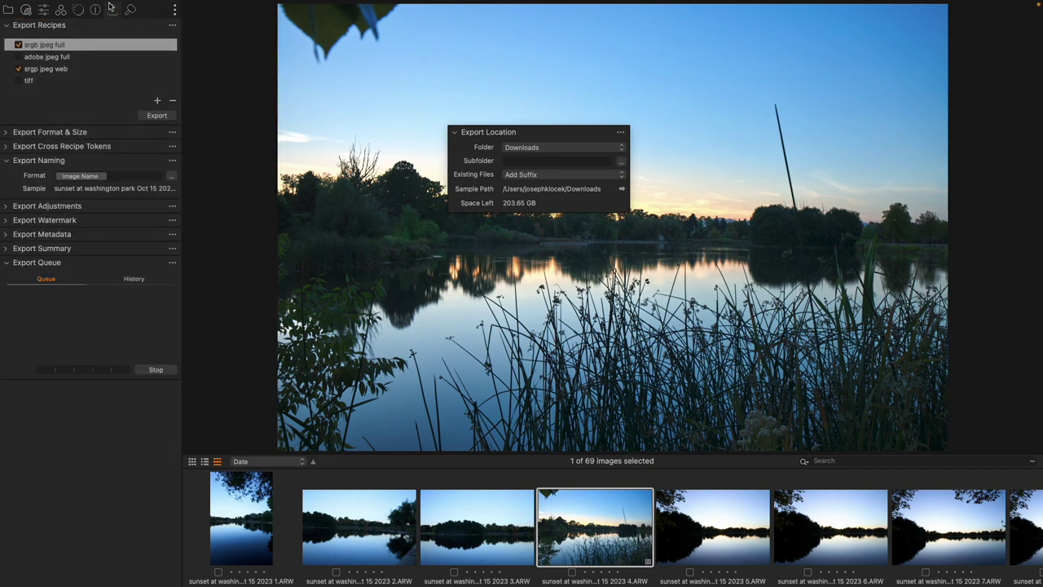
click(115, 29)
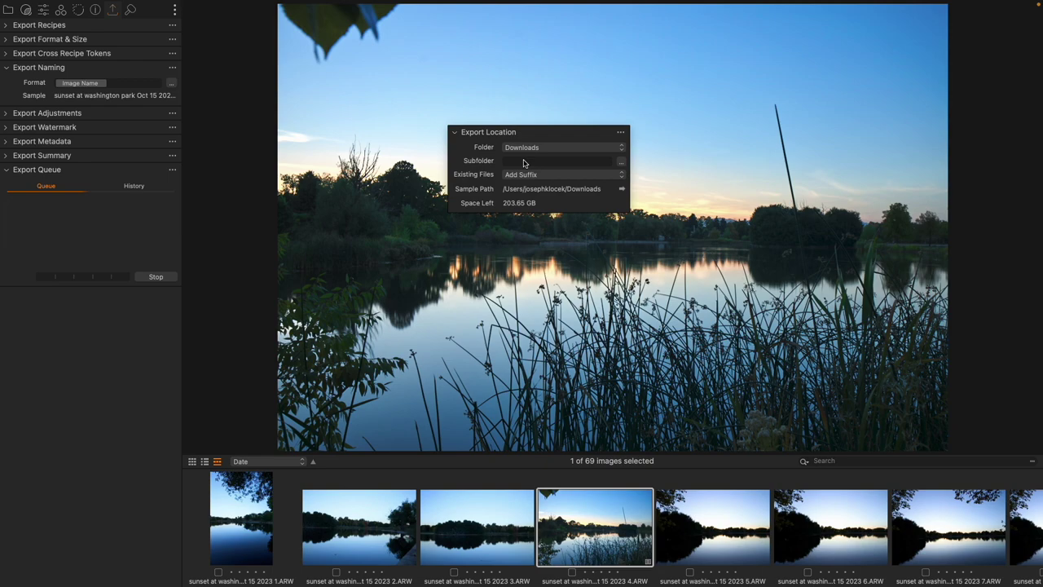
Show the Export Location Folder dropdown's destination choices, closing and reopening it once
click(535, 151)
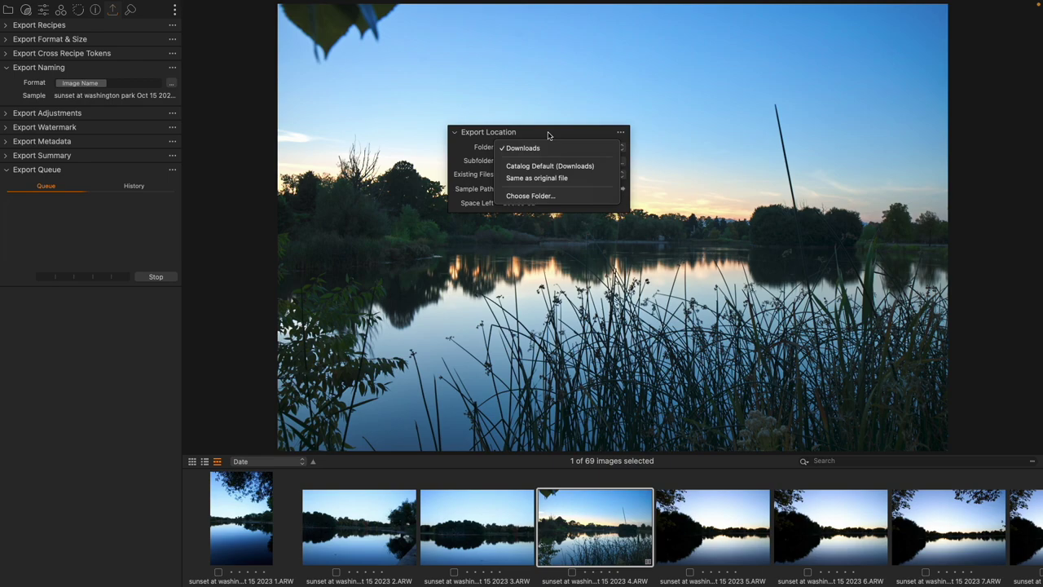
click(548, 135)
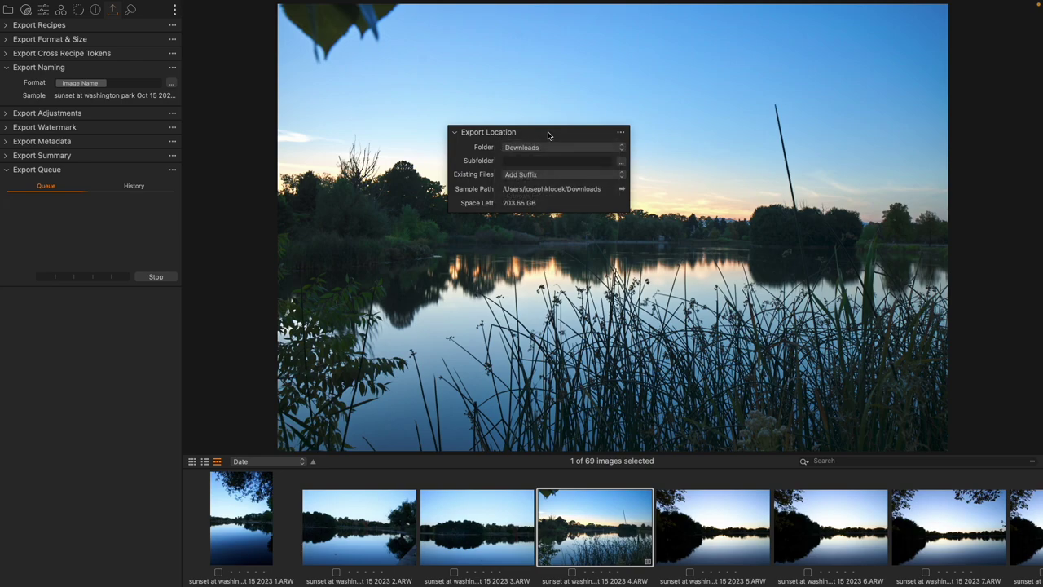
click(622, 150)
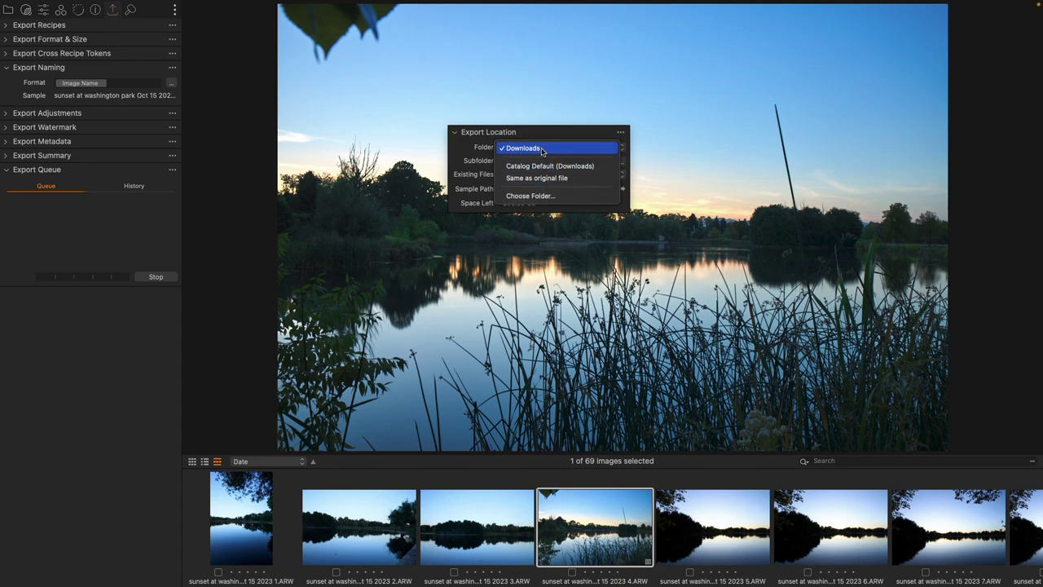
Open the Folder… picker but cancel it to keep Downloads, moving the floating panel aside and back
click(569, 195)
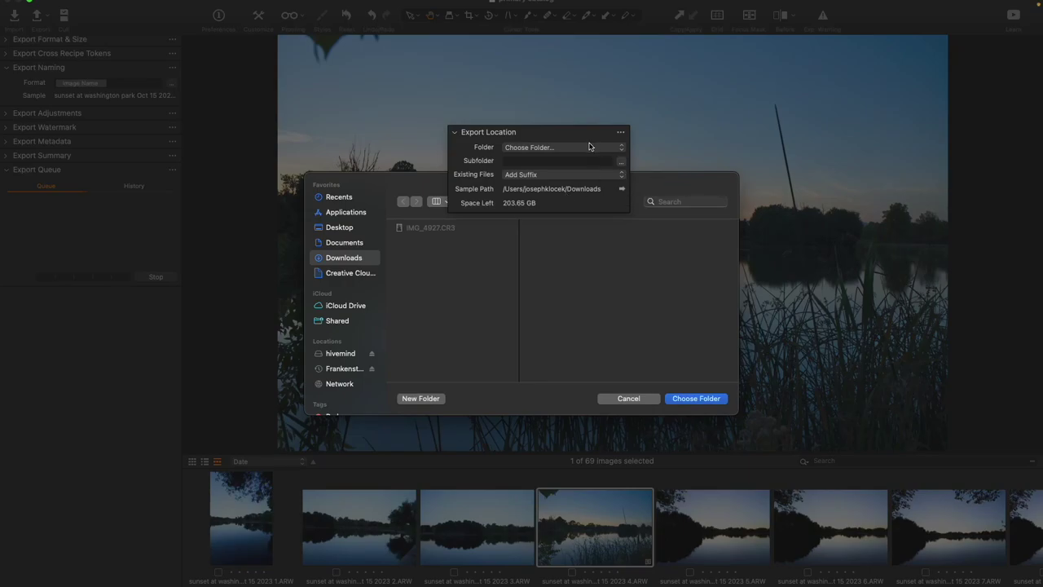
drag(587, 132, 843, 61)
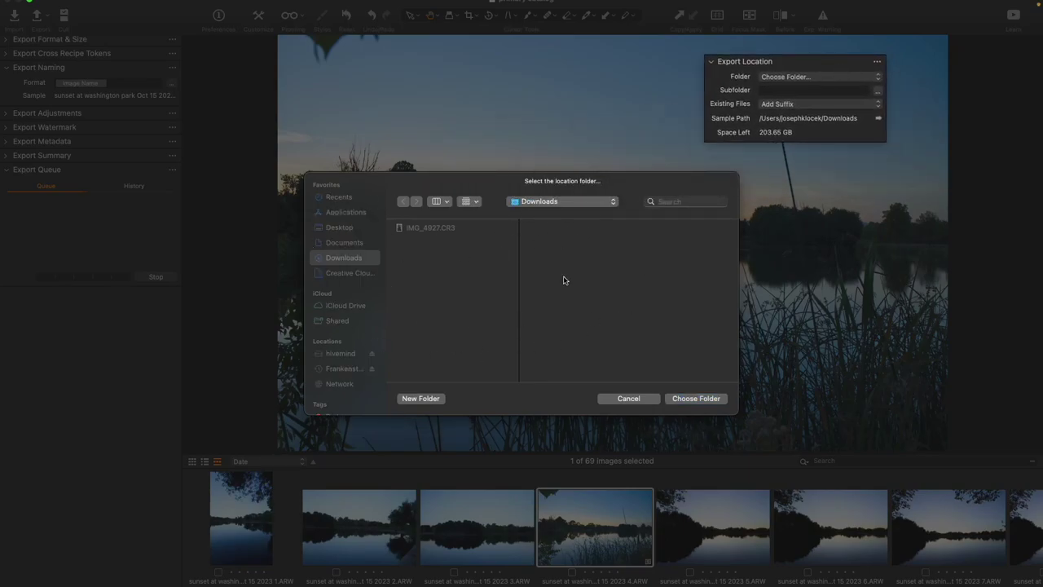
click(641, 400)
drag(823, 64, 636, 86)
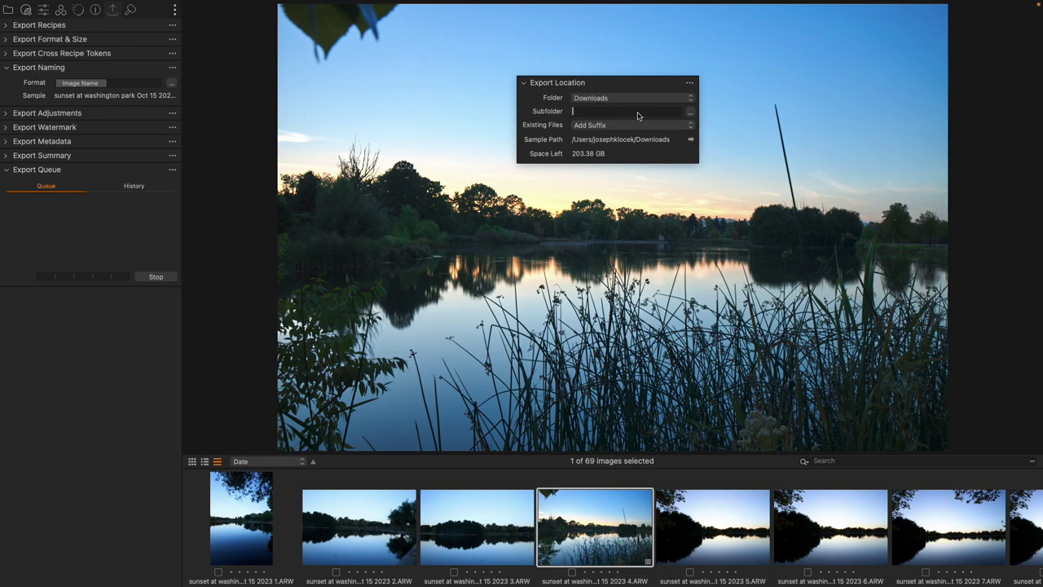
Try typing 'name' in Subfolder, clear it, and open the Location Subfolder Tokens editor
text(name)
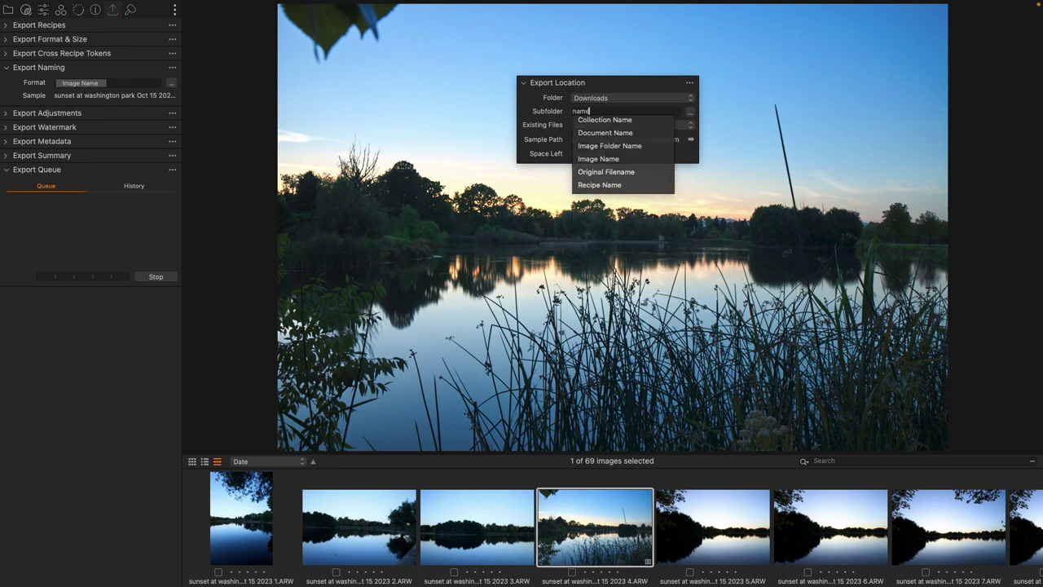
key(Escape)
key(BackSpace)
key(BackSpace)
key(BackSpace)
key(BackSpace)
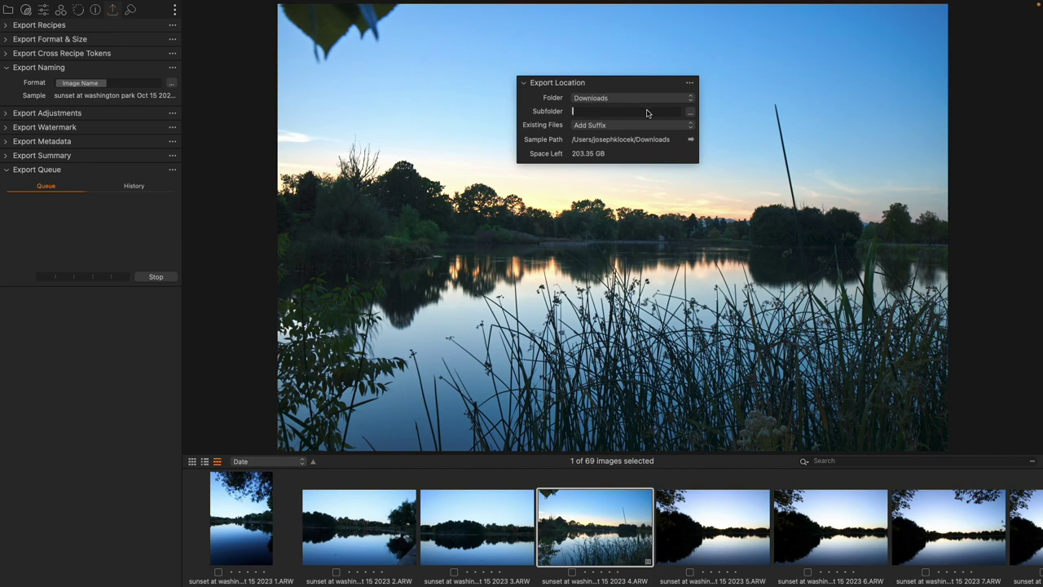
click(691, 112)
drag(540, 60, 635, 71)
Scroll the Tokens list down to Recipe Format and Recipe Name, trying to drag Recipe Format
drag(450, 65, 554, 63)
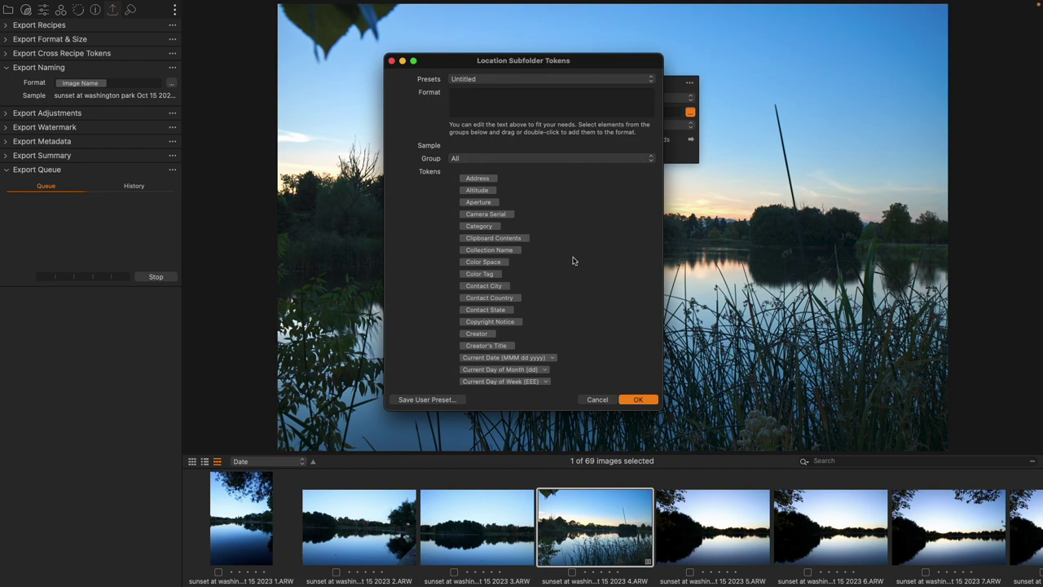
scroll(572, 261, down, 5)
scroll(572, 261, down, 3)
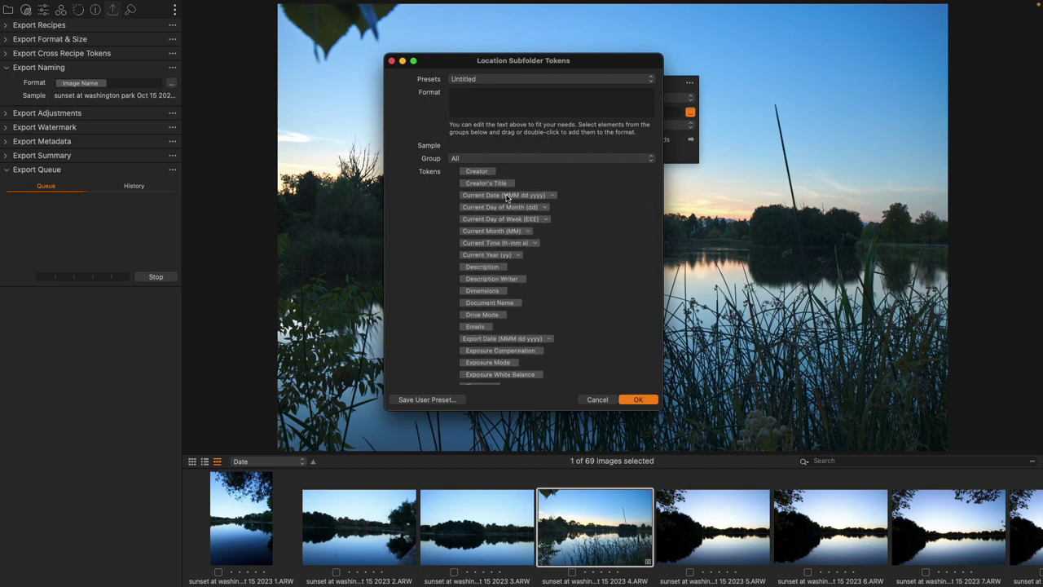
scroll(527, 218, down, 8)
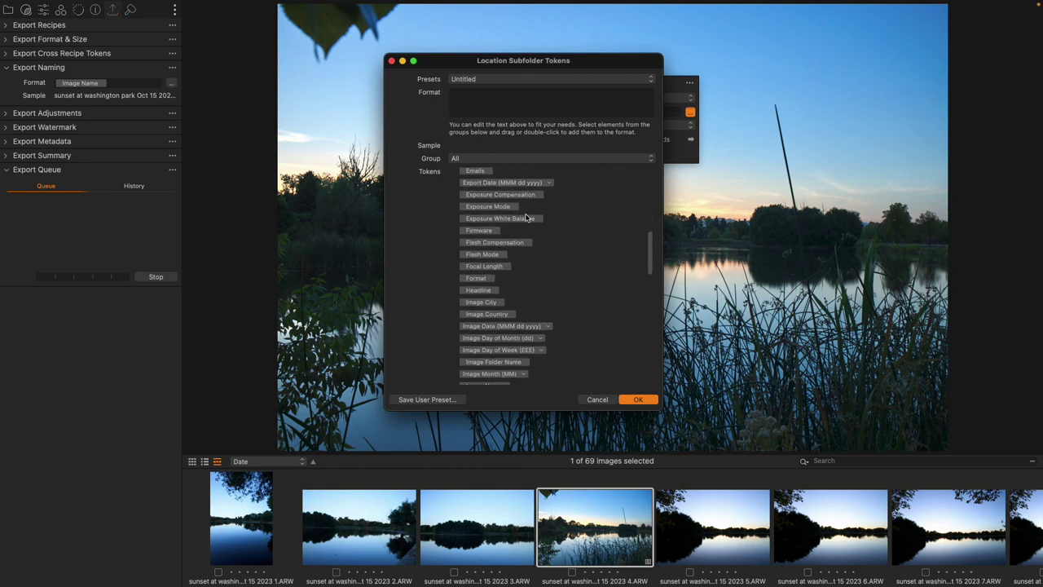
scroll(527, 217, down, 6)
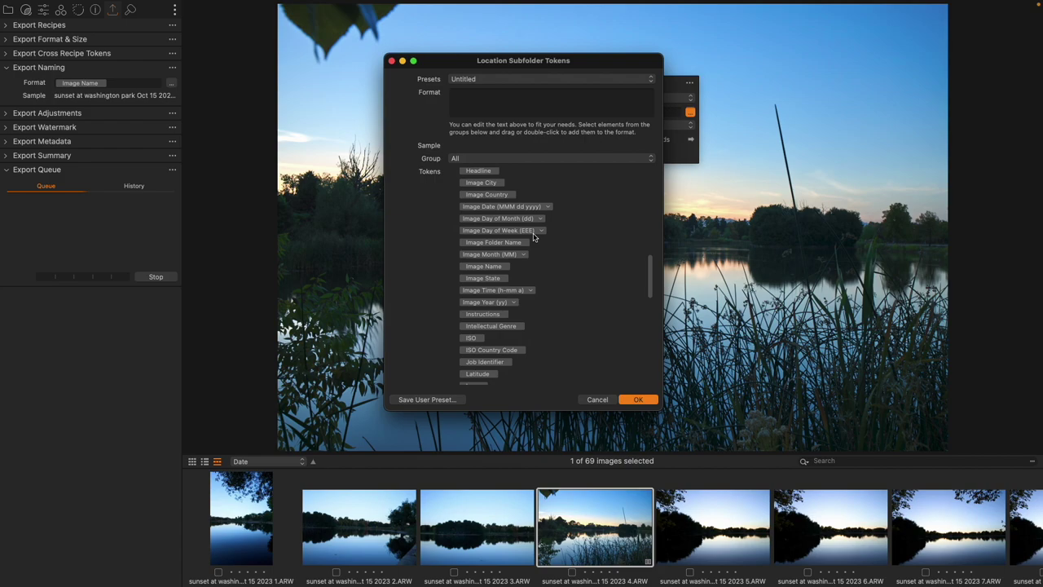
scroll(534, 238, down, 4)
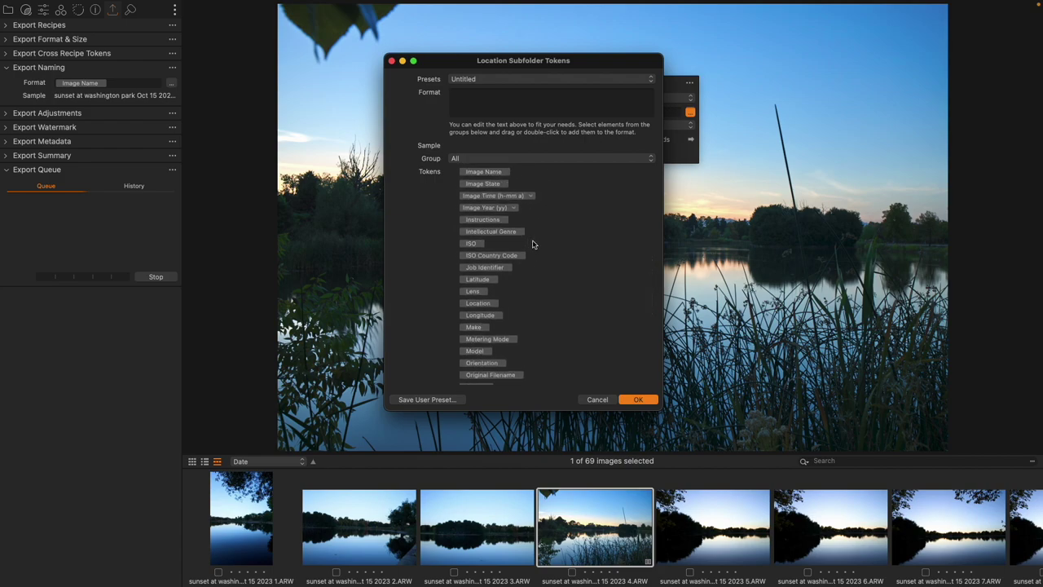
scroll(570, 285, down, 4)
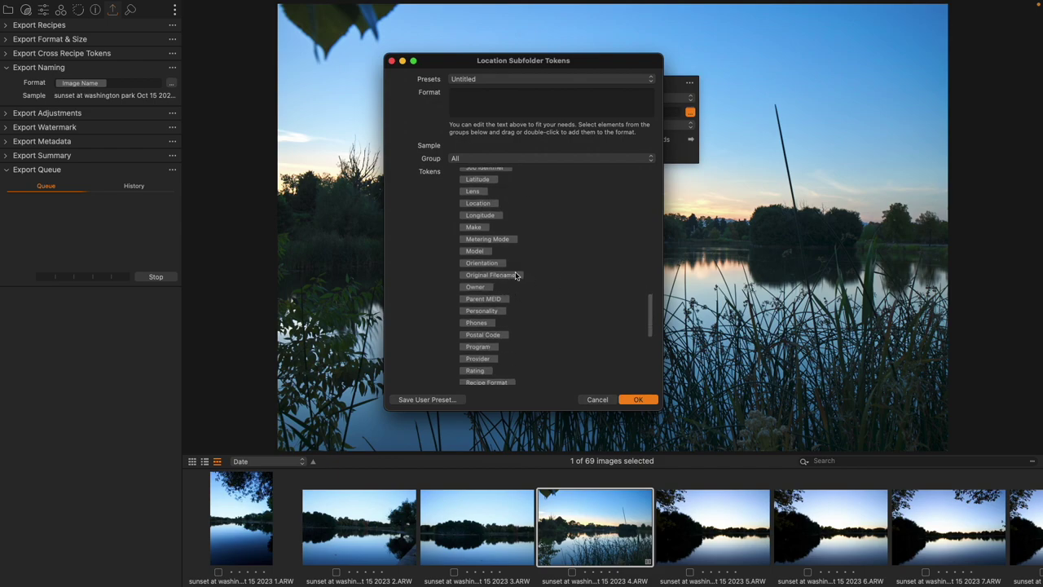
scroll(515, 275, down, 4)
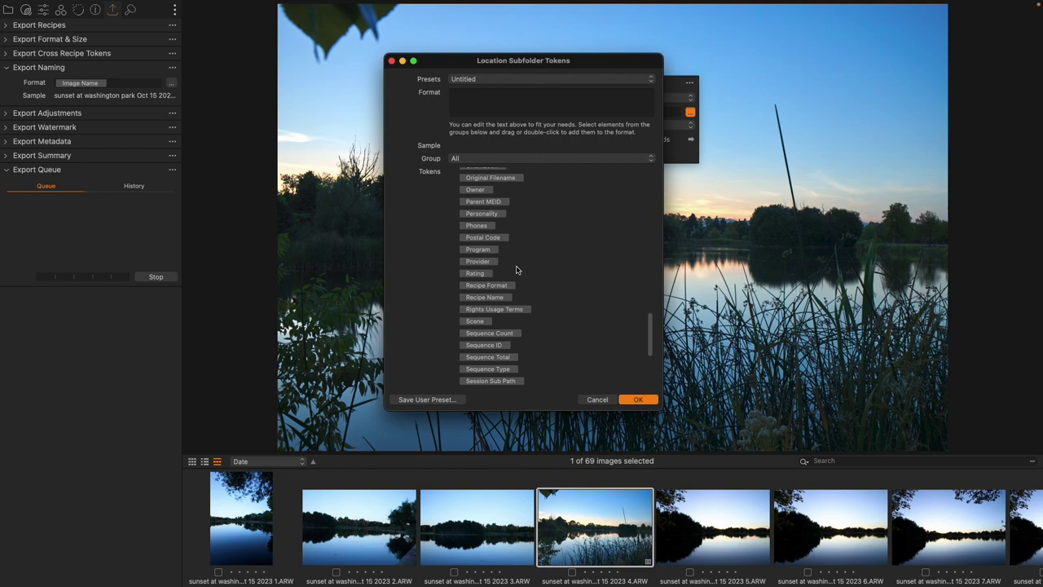
scroll(542, 284, down, 3)
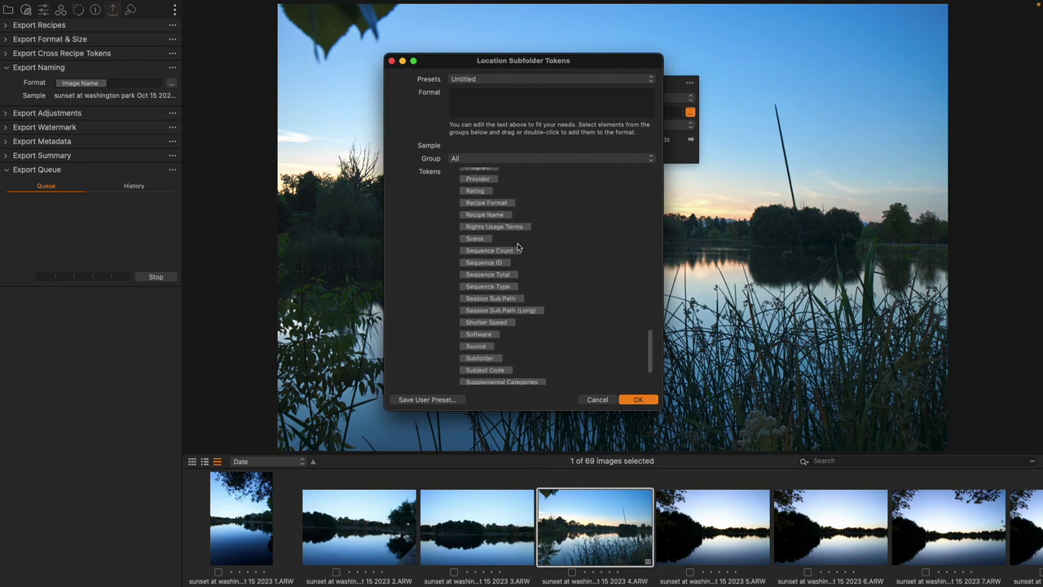
drag(480, 205, 482, 209)
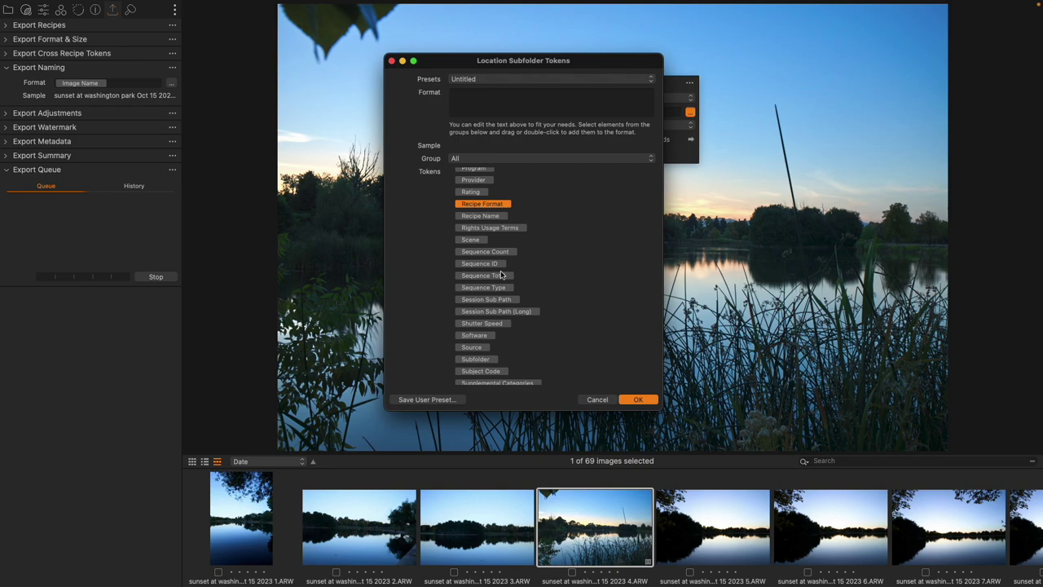
scroll(503, 273, down, 2)
scroll(502, 245, up, 1)
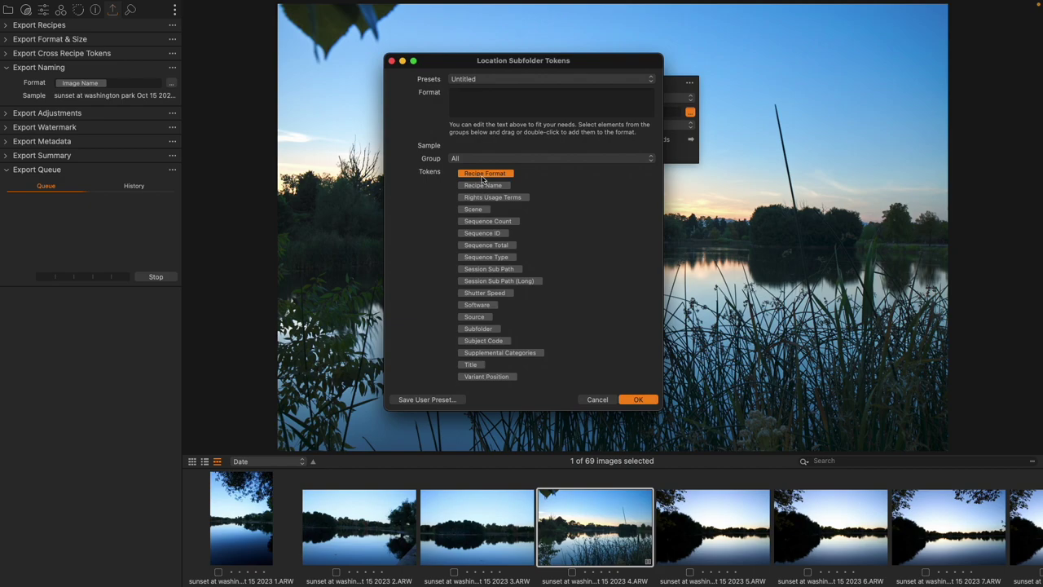
Add the Recipe Name token and save it as a custom preset named 'recipe name'
drag(484, 186, 531, 113)
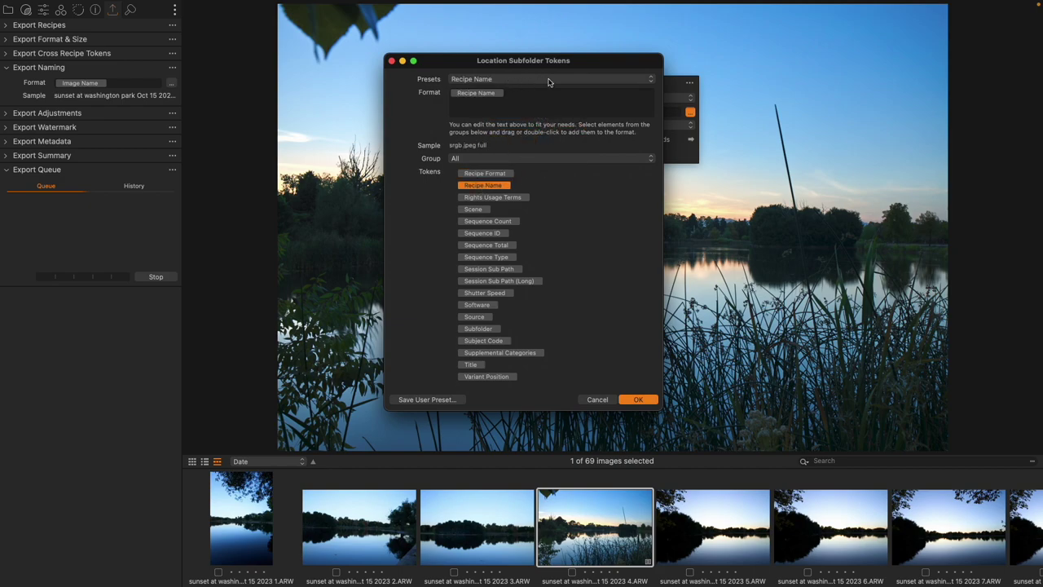
click(546, 80)
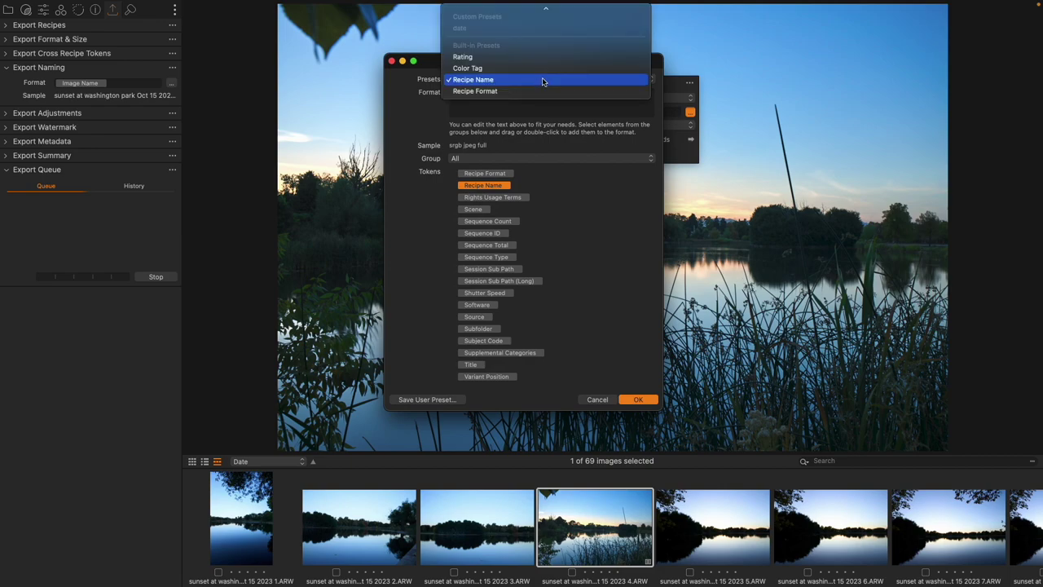
scroll(544, 82, up, 3)
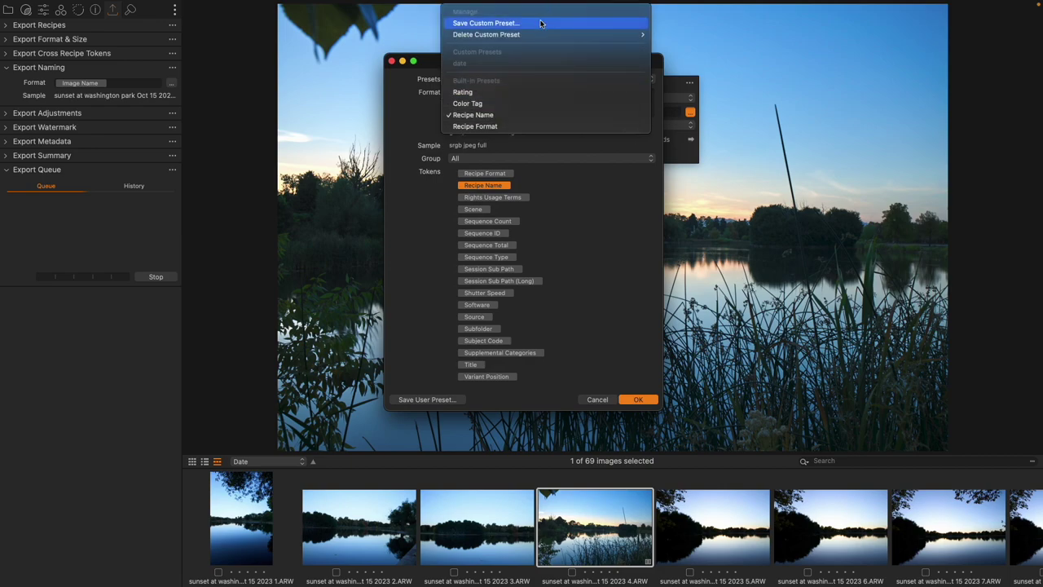
click(541, 23)
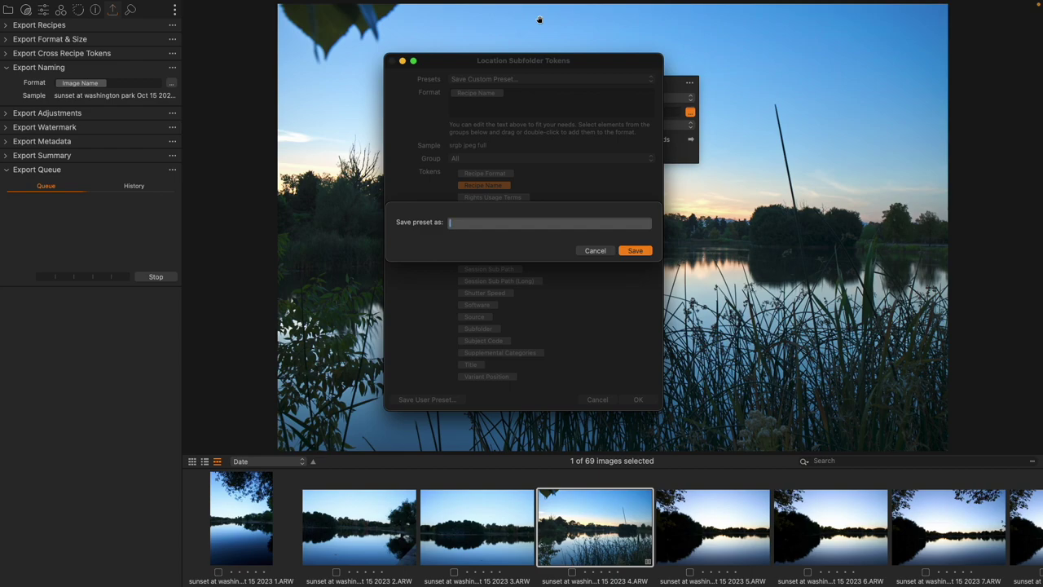
text(recipe name)
click(638, 251)
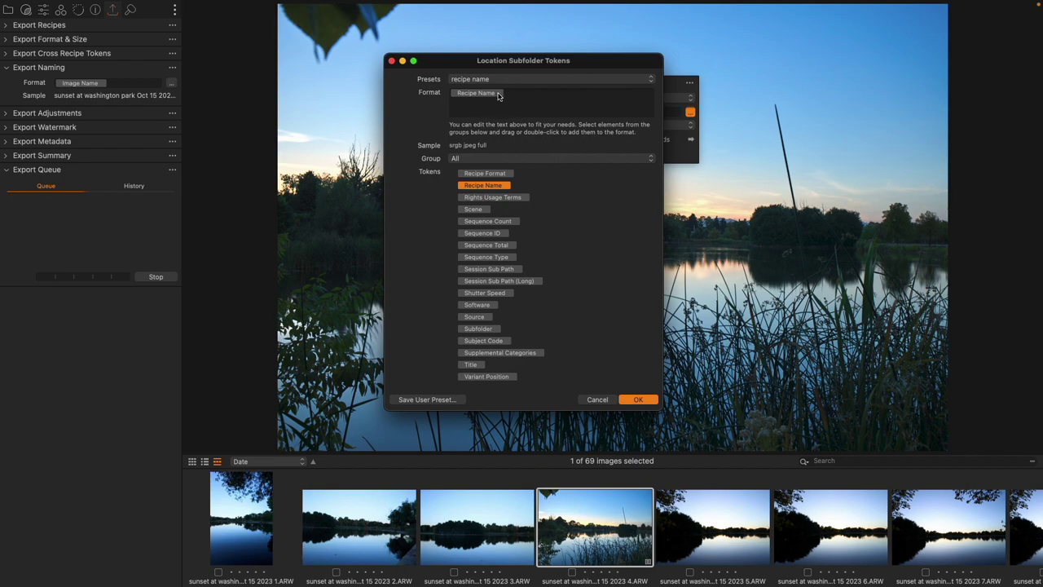
Delete the Recipe Name token from the format and cancel the tokens dialog
click(540, 79)
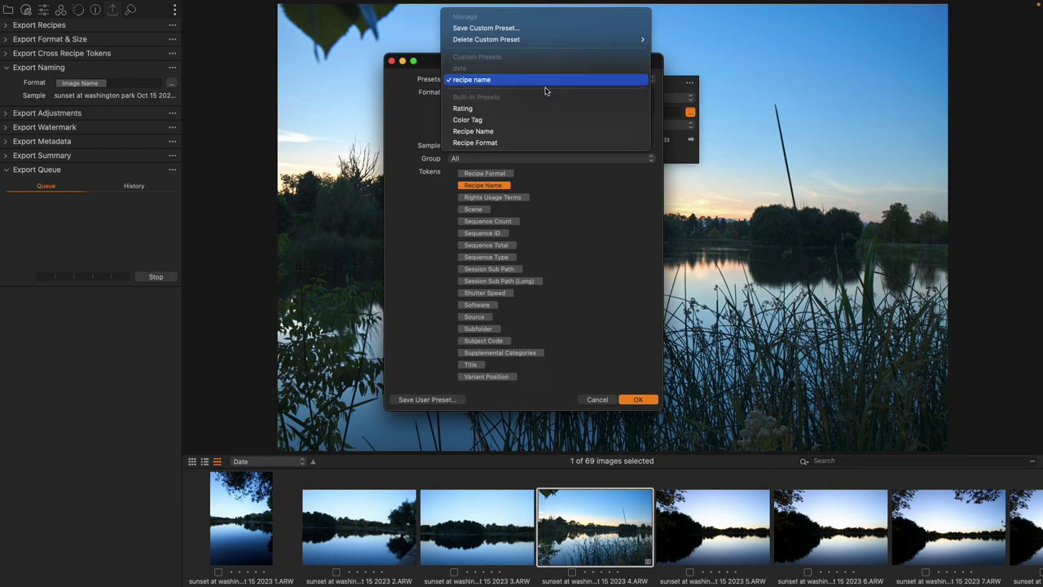
click(621, 214)
click(542, 100)
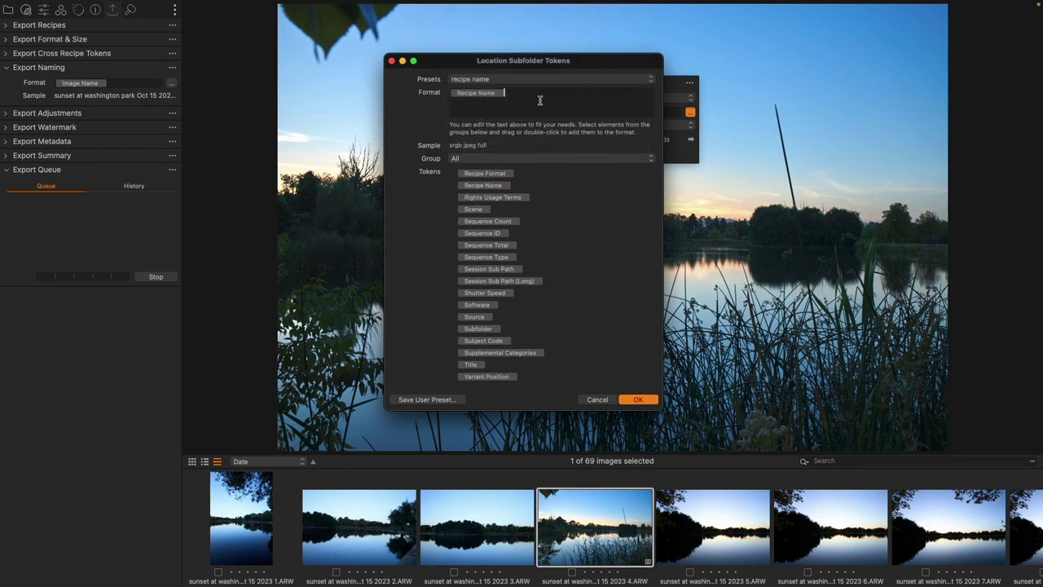
key(BackSpace)
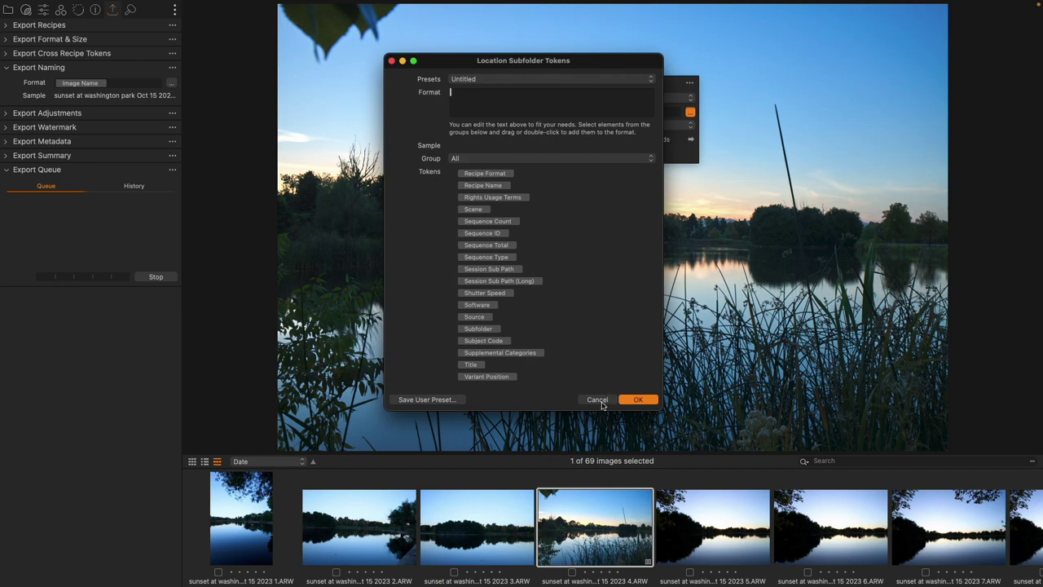
click(611, 81)
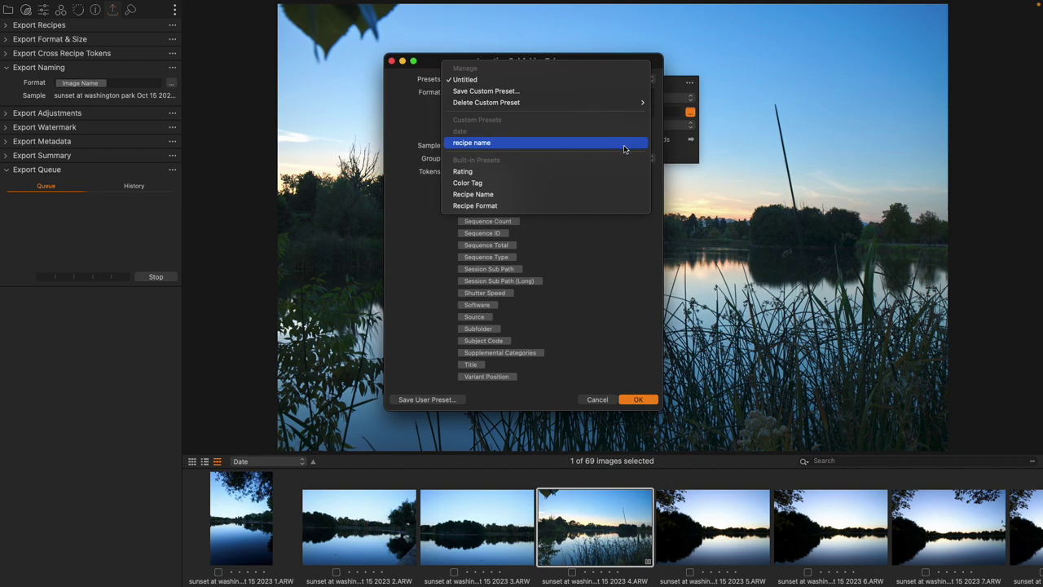
click(650, 267)
click(598, 400)
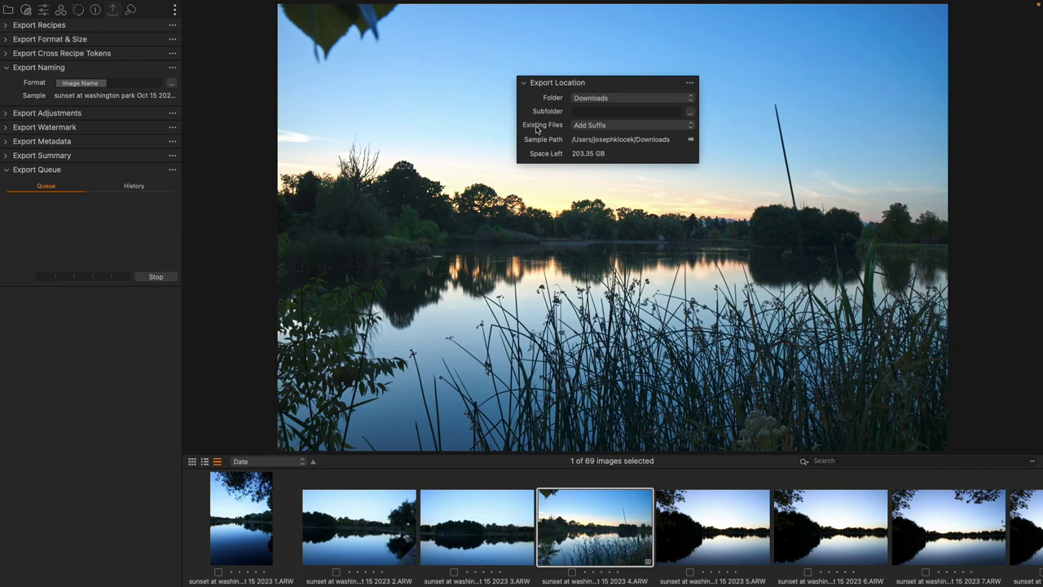
click(652, 129)
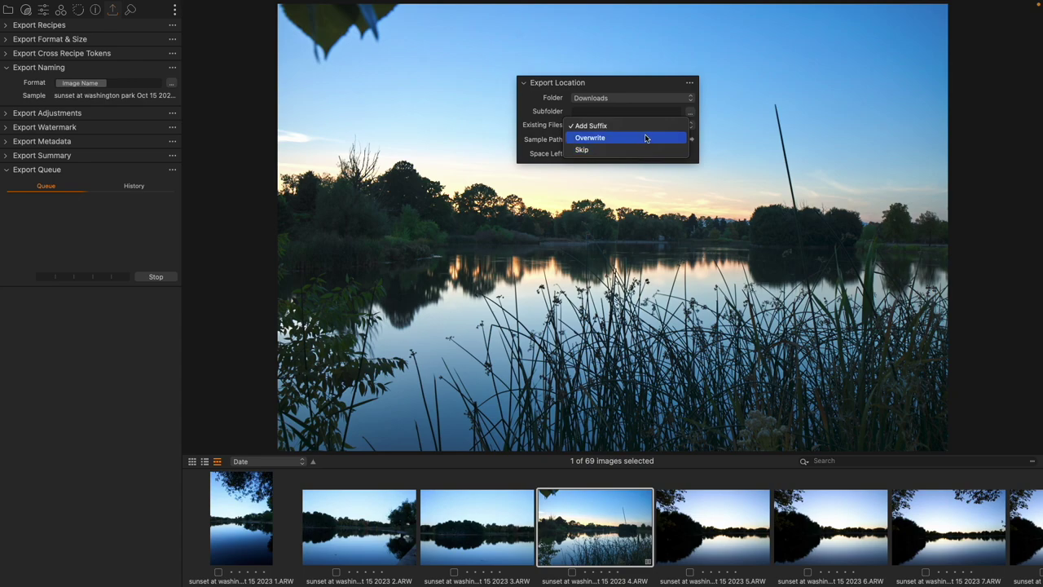
click(643, 84)
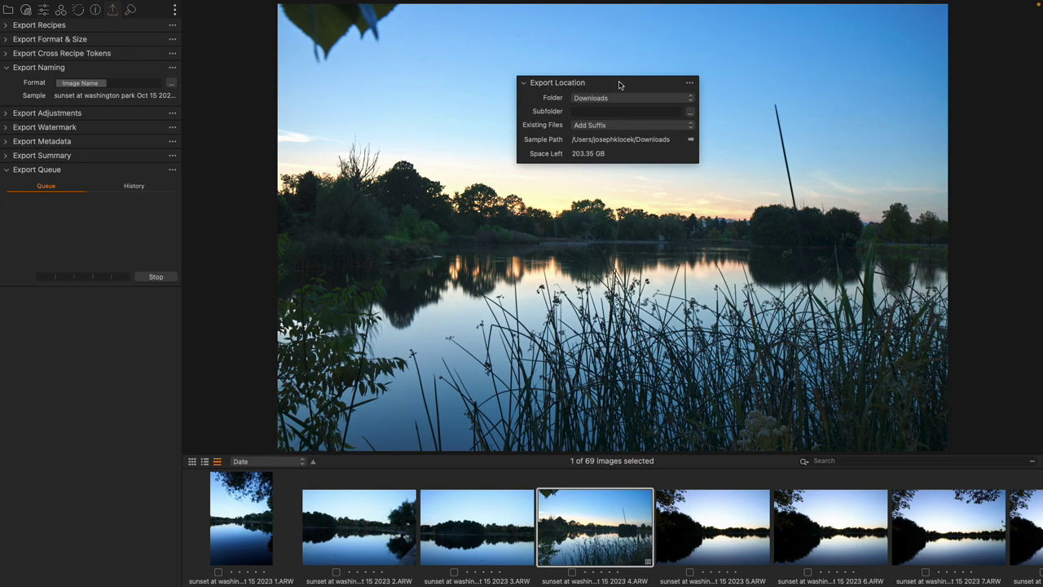
drag(617, 83, 604, 98)
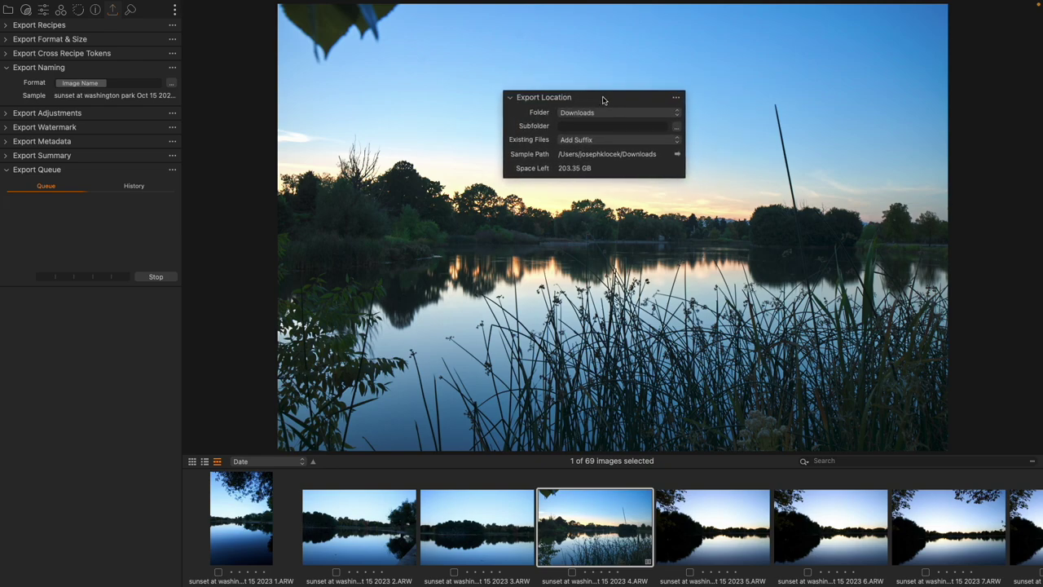